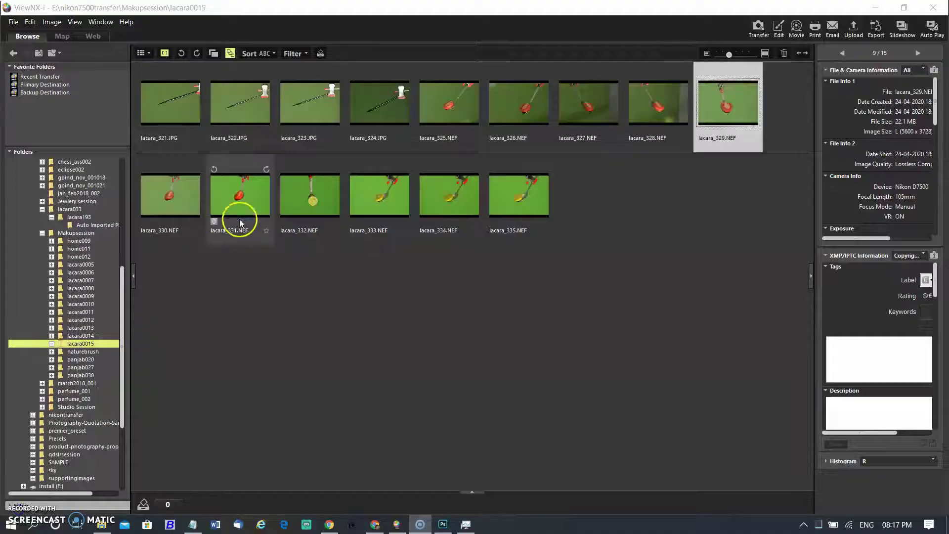
Send lacara_331.NEF from ViewNX-i to Adobe Photoshop 2020 with Open with.
click(239, 210)
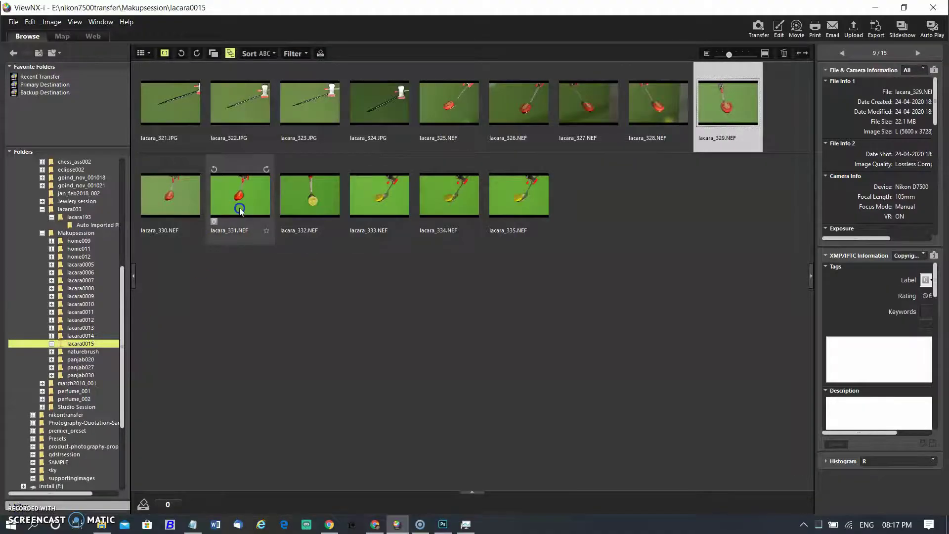
right_click(239, 210)
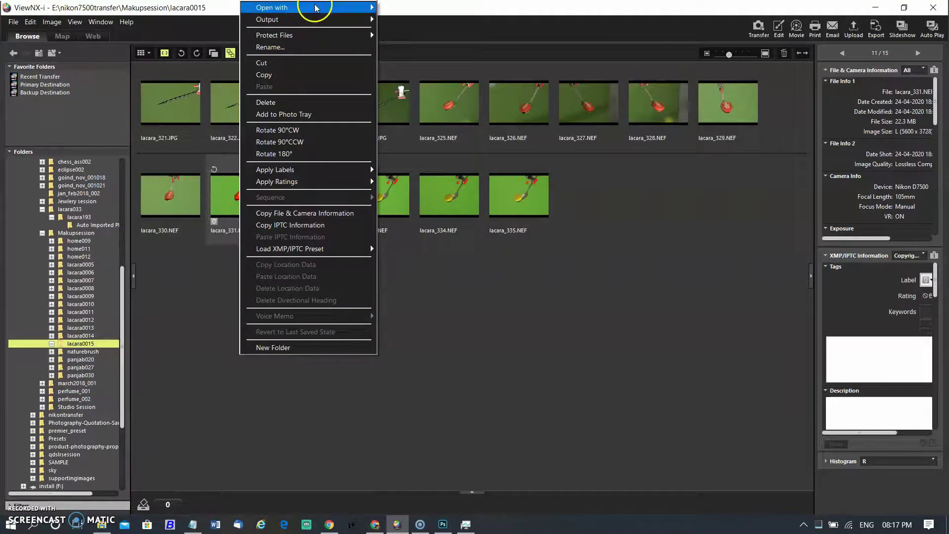
mouse_move(314, 8)
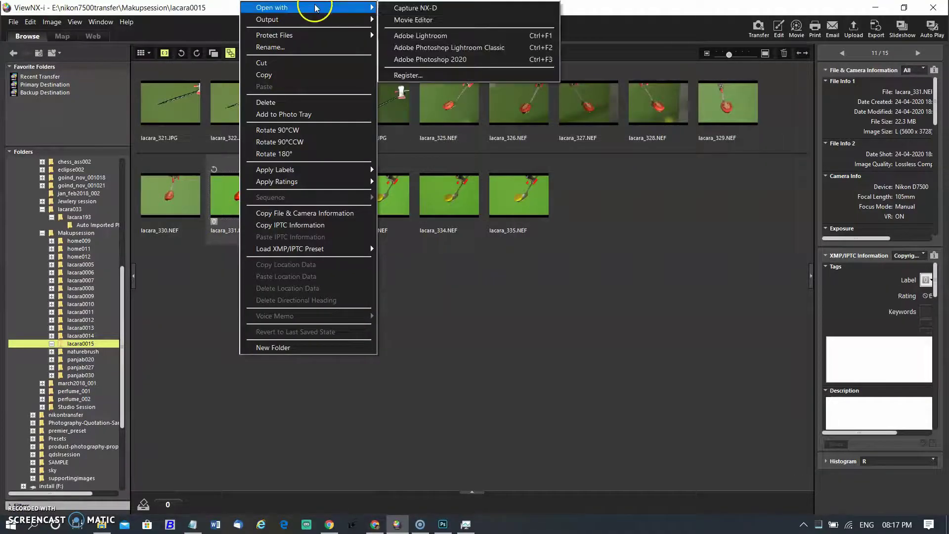
click(494, 59)
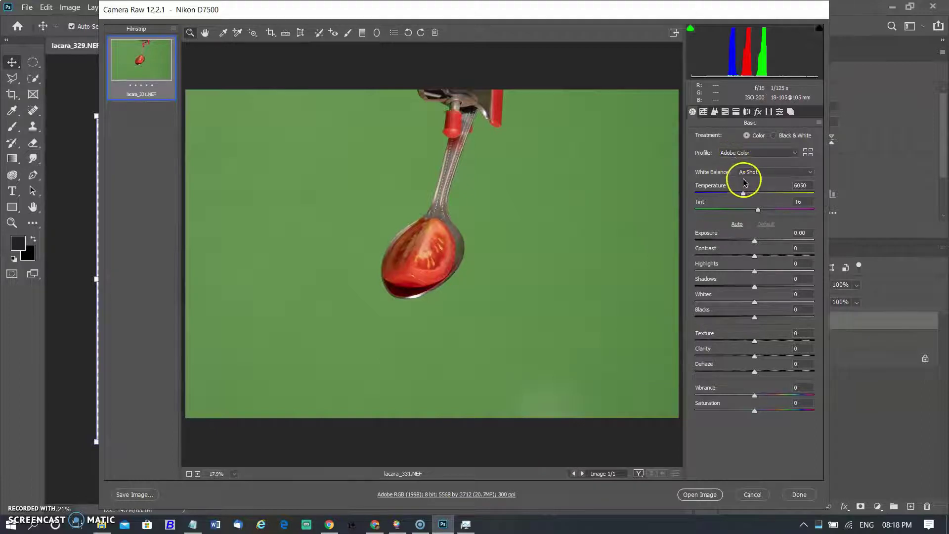
Apply the Adobe Vivid profile to lacara_331.NEF in Camera Raw and open it in Photoshop.
click(775, 156)
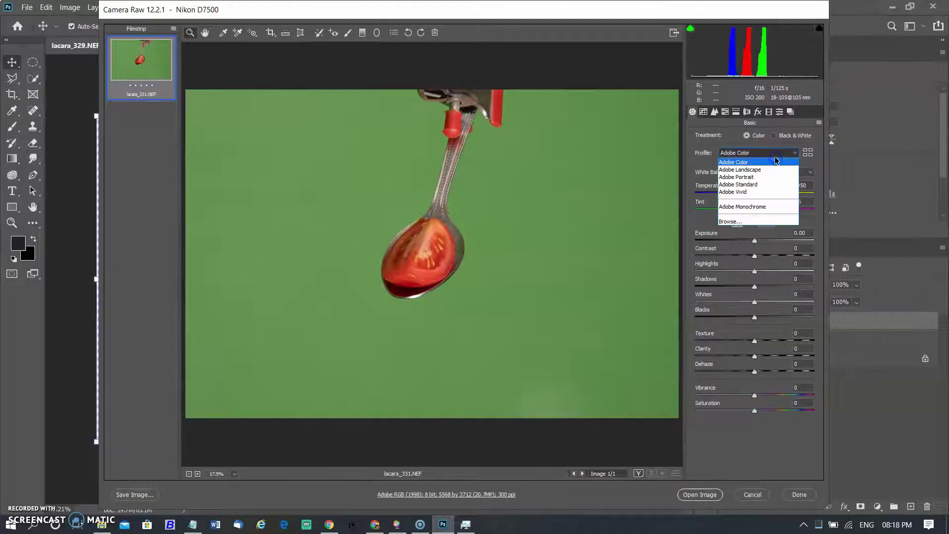
click(766, 193)
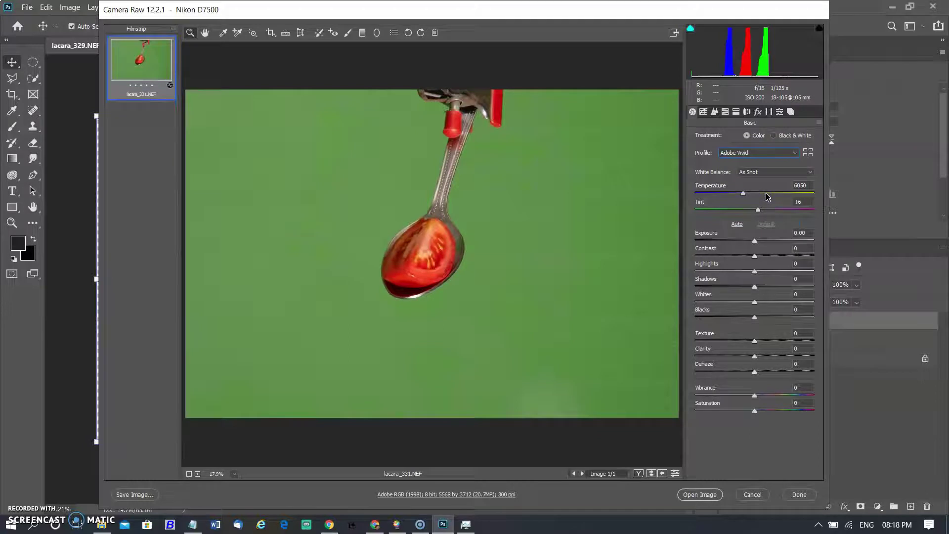
click(694, 494)
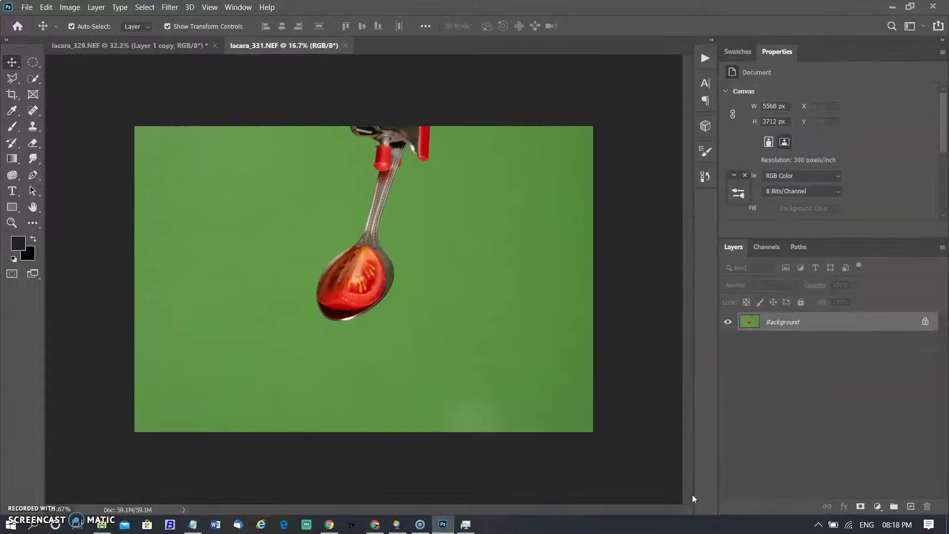
Crop the photo to 3564 × 2392 px around the tomato spoon, excluding the top clamp.
click(12, 94)
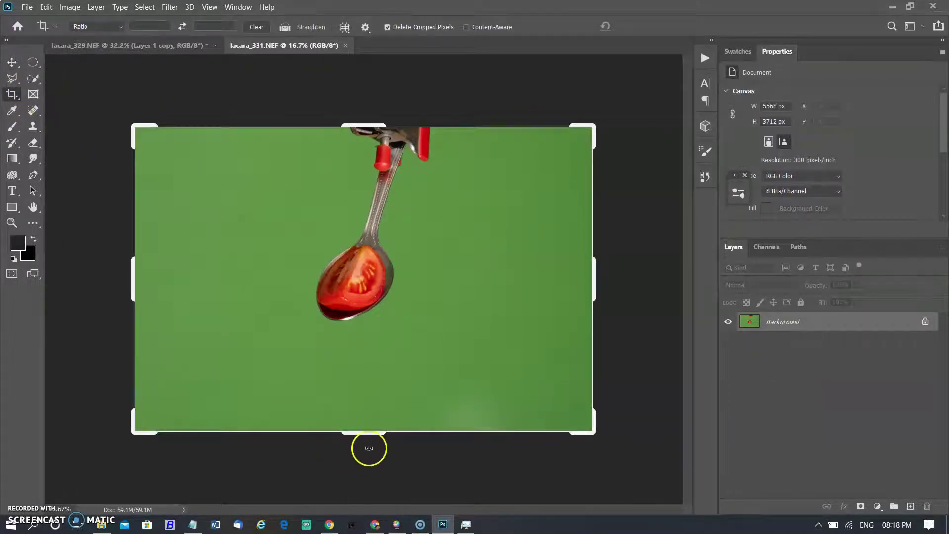
drag(365, 434, 366, 407)
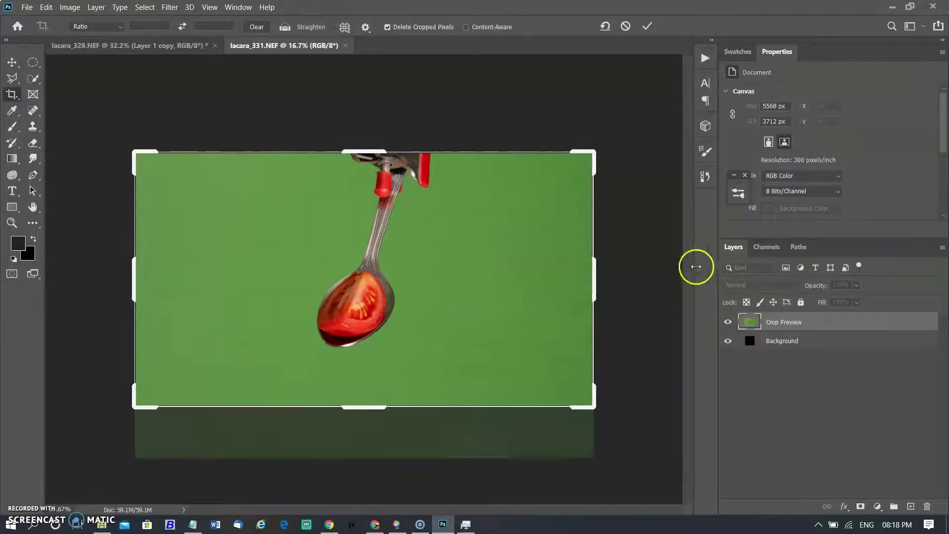
drag(598, 282, 539, 280)
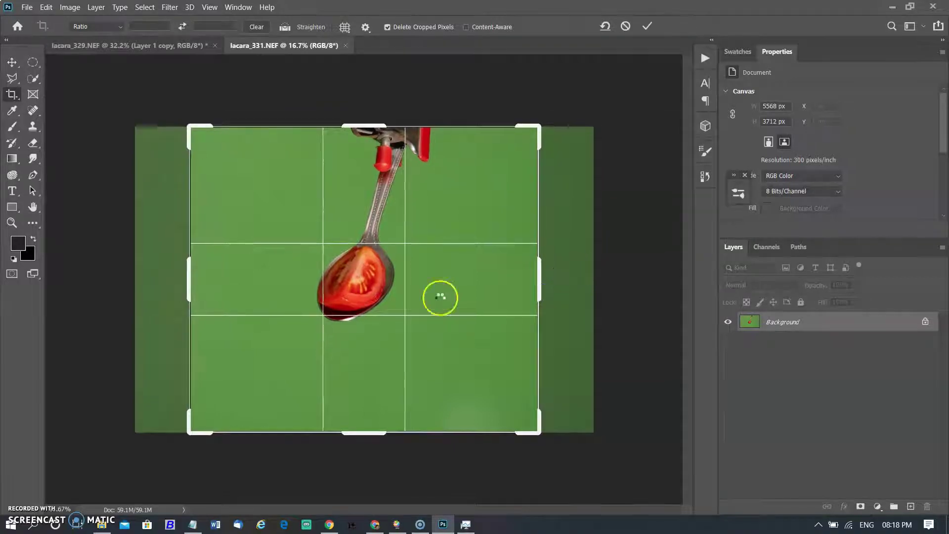
drag(364, 126, 366, 178)
drag(190, 282, 221, 287)
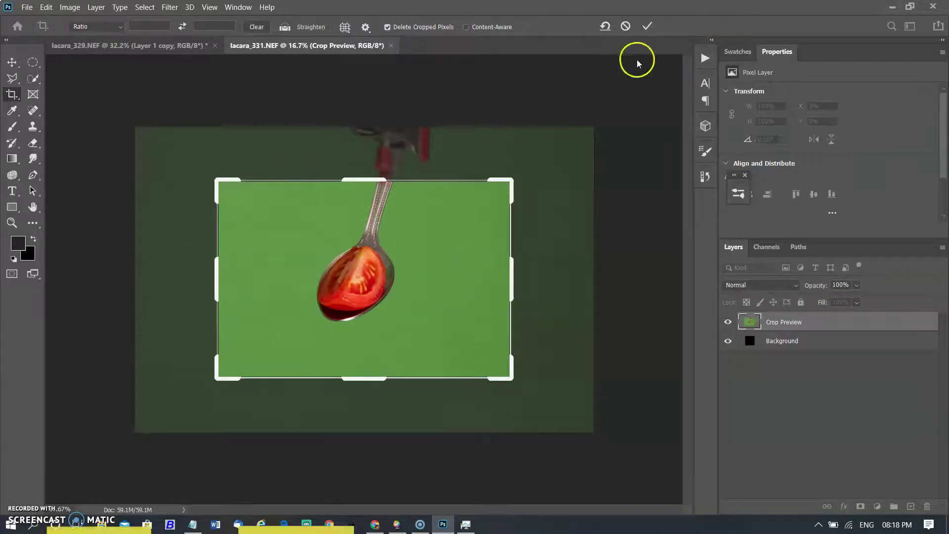
click(647, 27)
key(ctrl+0)
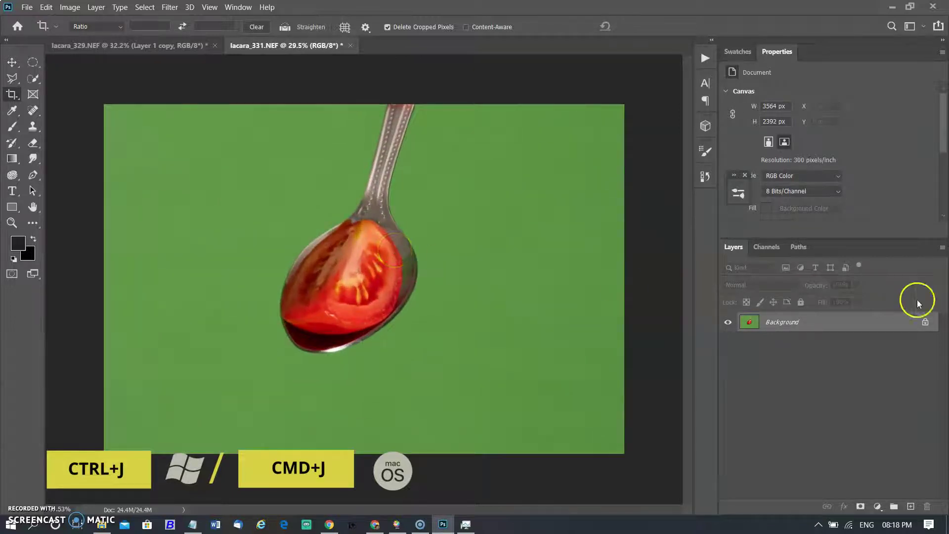
Duplicate the photo onto Layer 1 and bring up Select > Color Range.
key(ctrl+j)
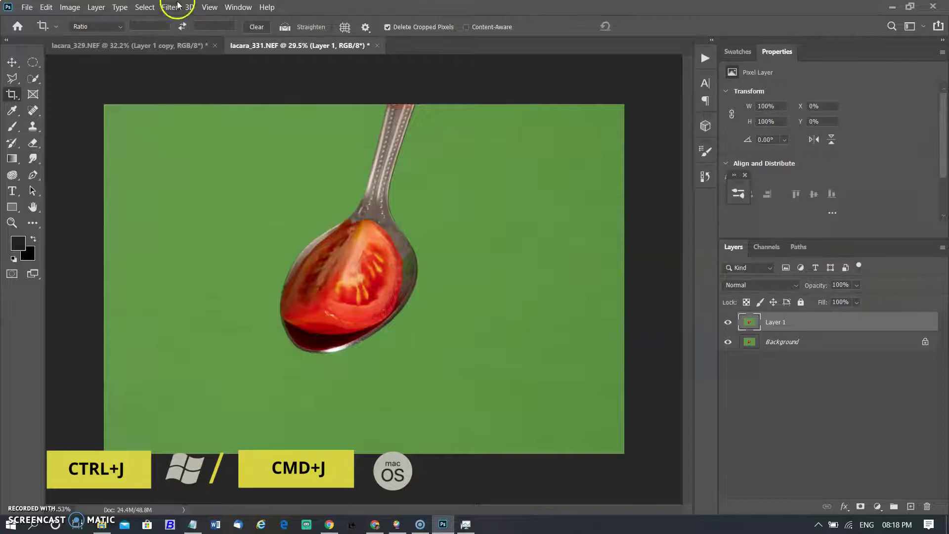
click(145, 7)
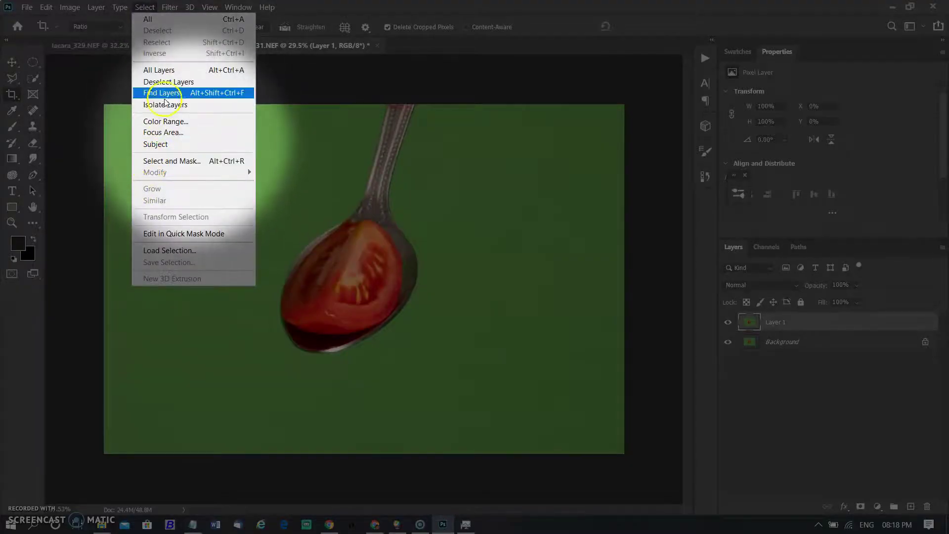
click(180, 123)
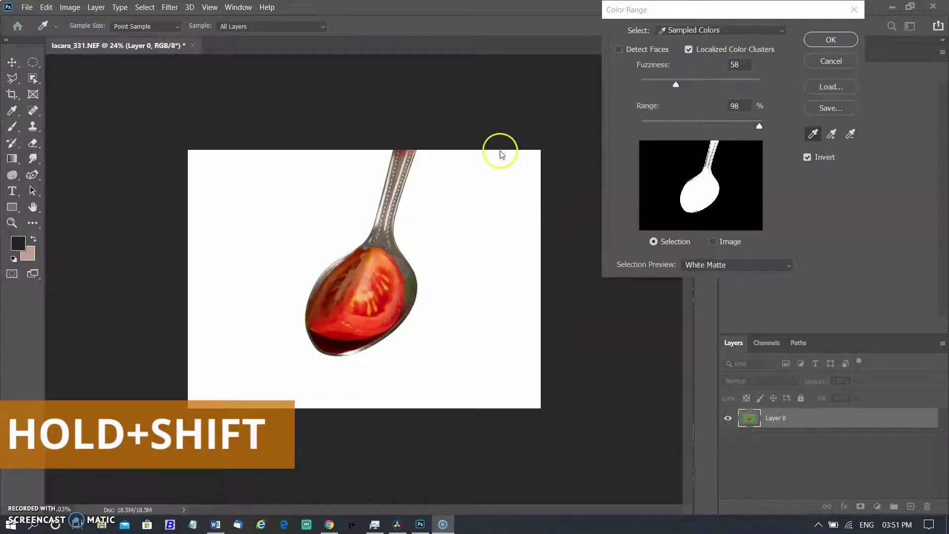
Compare Color Range previews in Grayscale, Black Matte and White Matte, finishing on Black Matte.
click(758, 269)
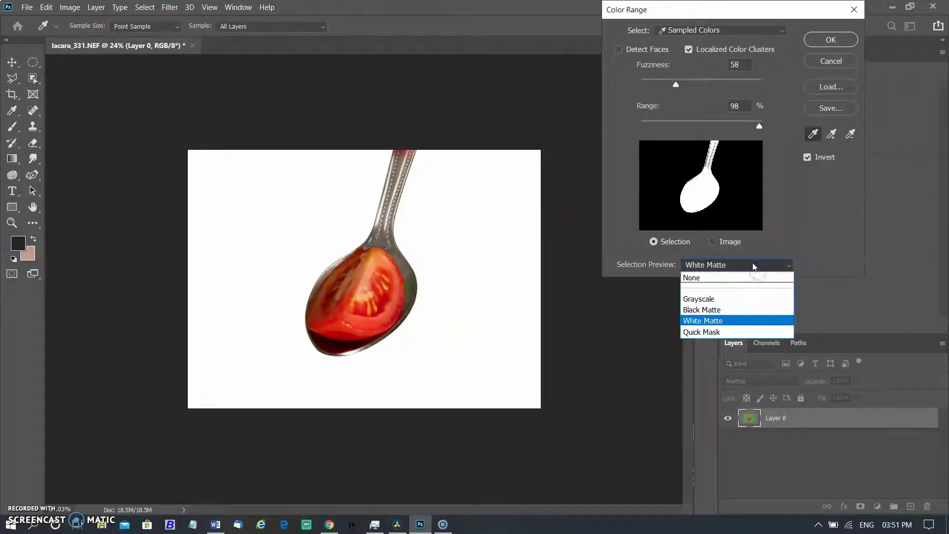
click(728, 298)
click(736, 266)
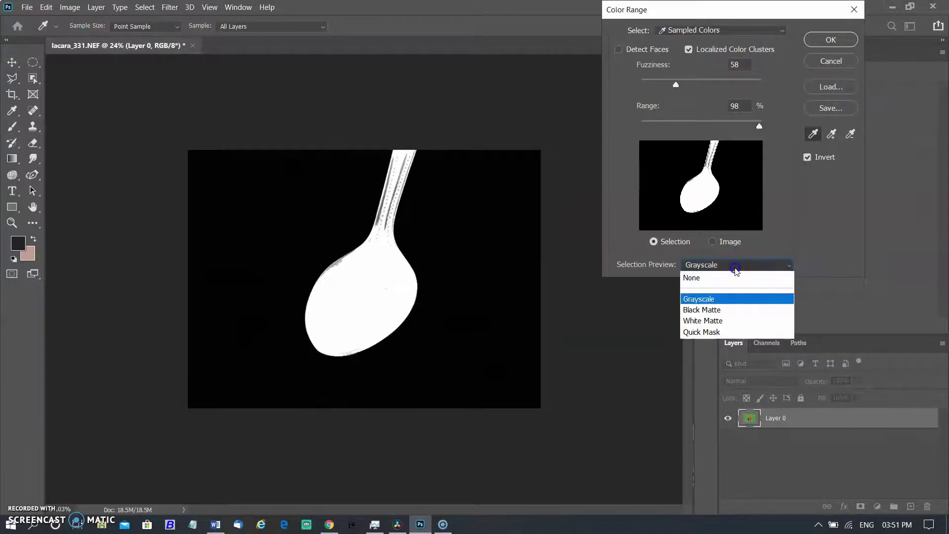
click(721, 309)
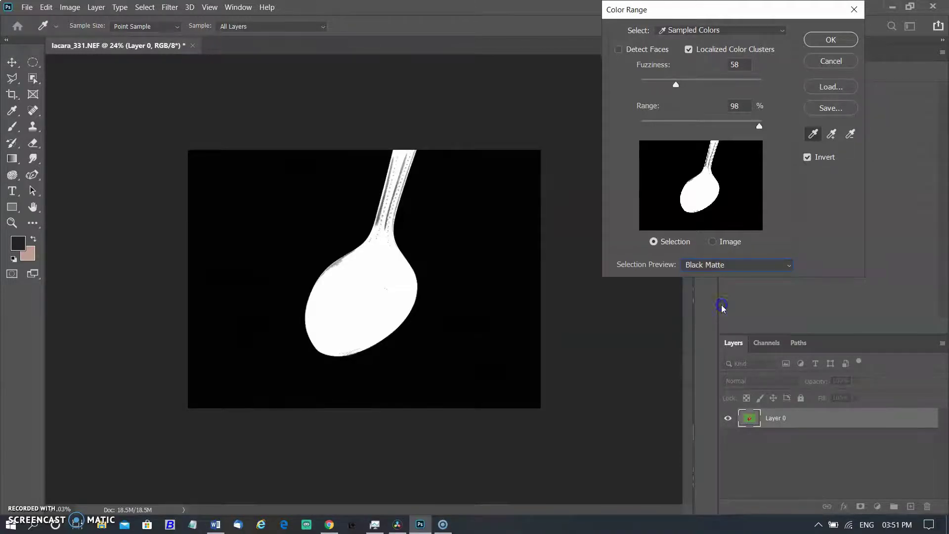
click(727, 270)
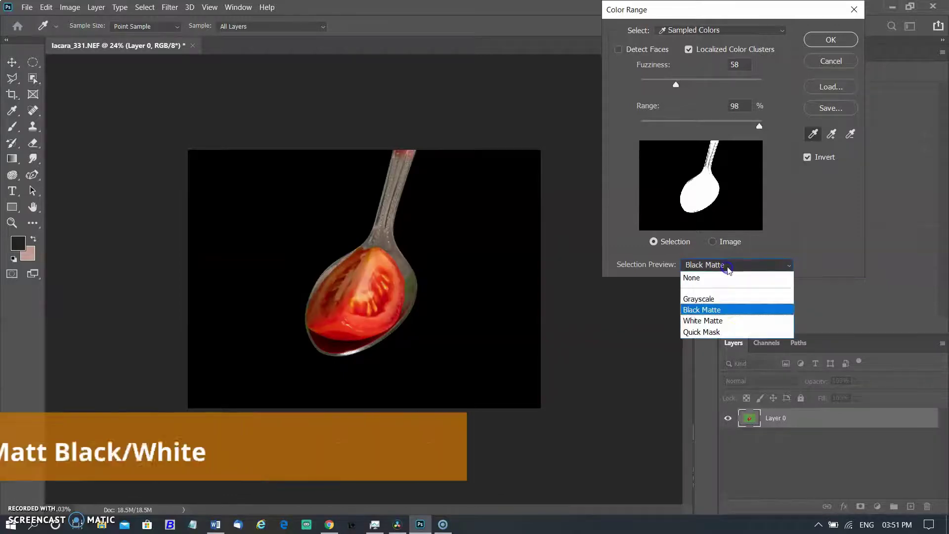
click(725, 321)
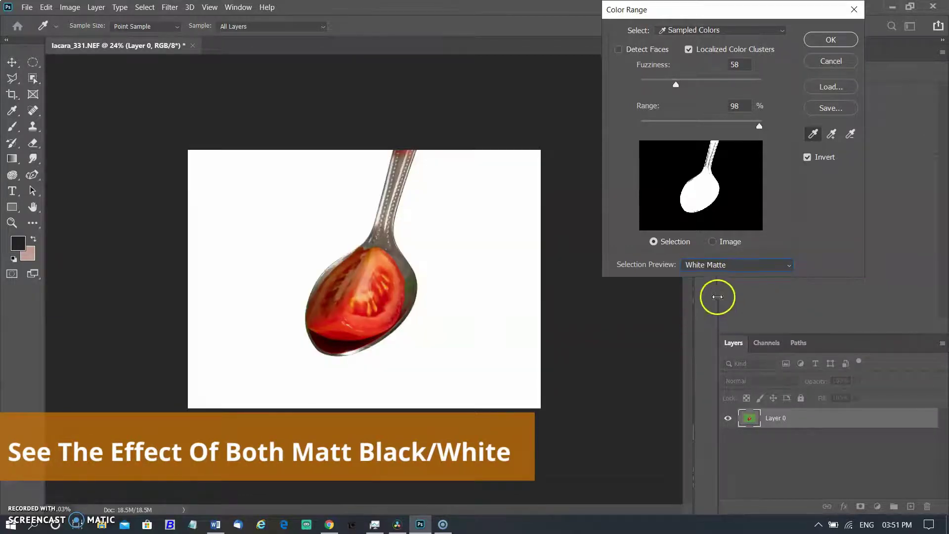
click(725, 266)
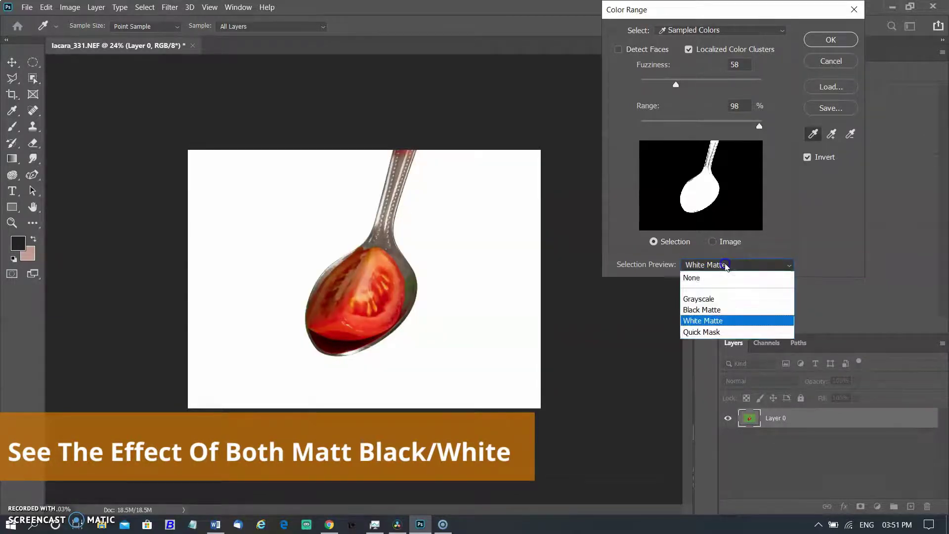
click(715, 310)
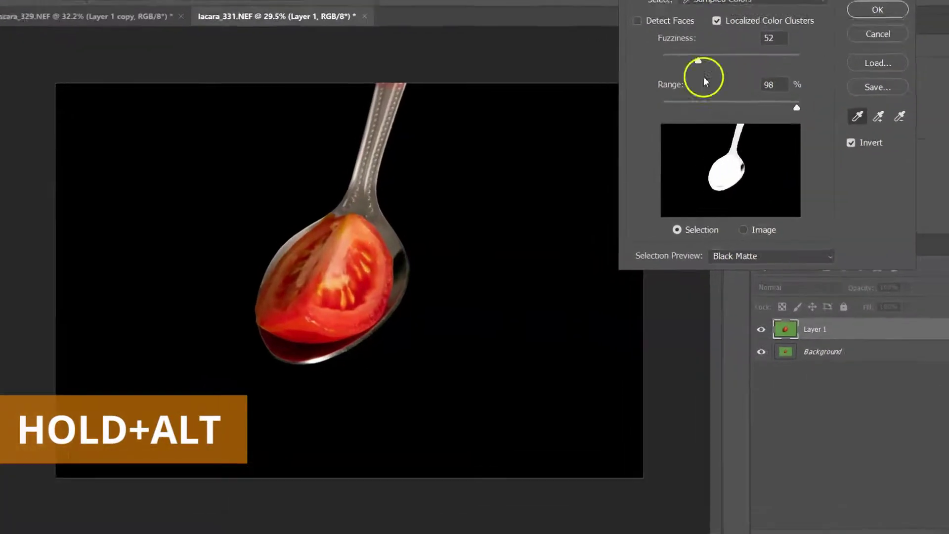
Refine the Color Range sample around the spoon's edges, bottom and handle.
click(831, 134)
click(366, 268)
click(392, 259)
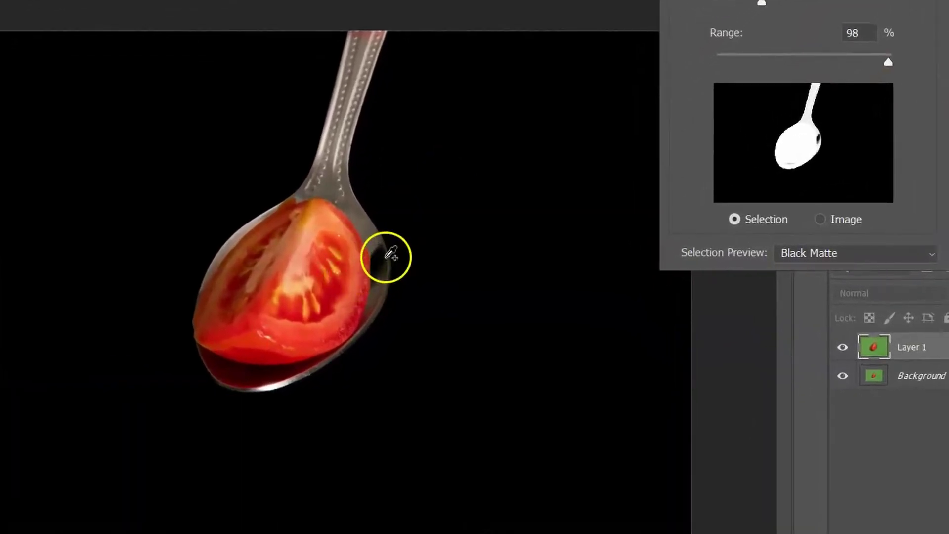
alt+click(735, 102)
mouse_move(287, 224)
mouse_down()
mouse_move(343, 256)
mouse_move(383, 258)
mouse_up()
click(383, 258)
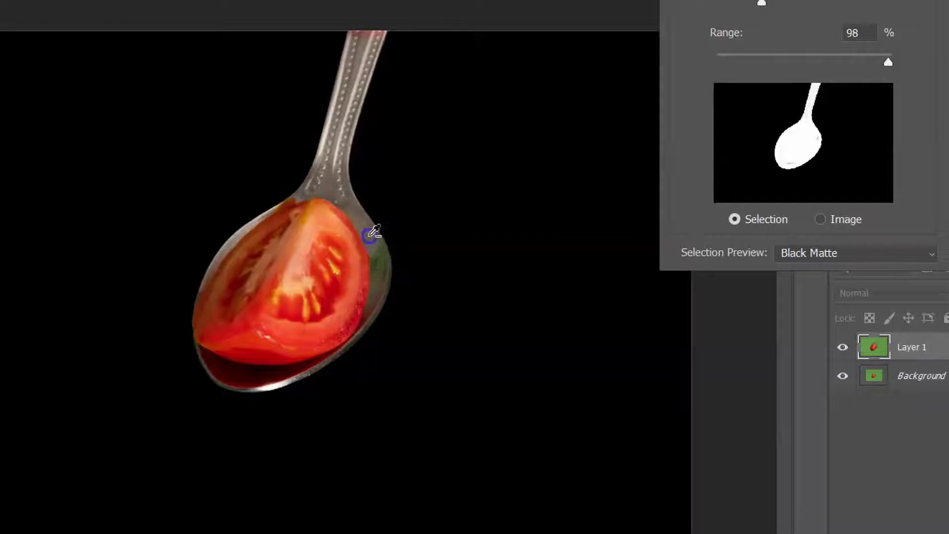
click(377, 296)
click(377, 250)
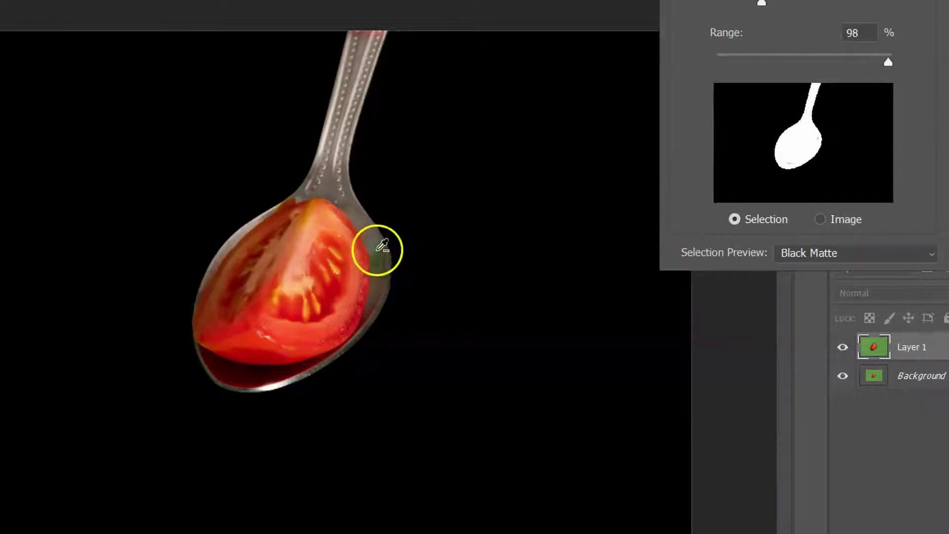
drag(300, 364, 271, 387)
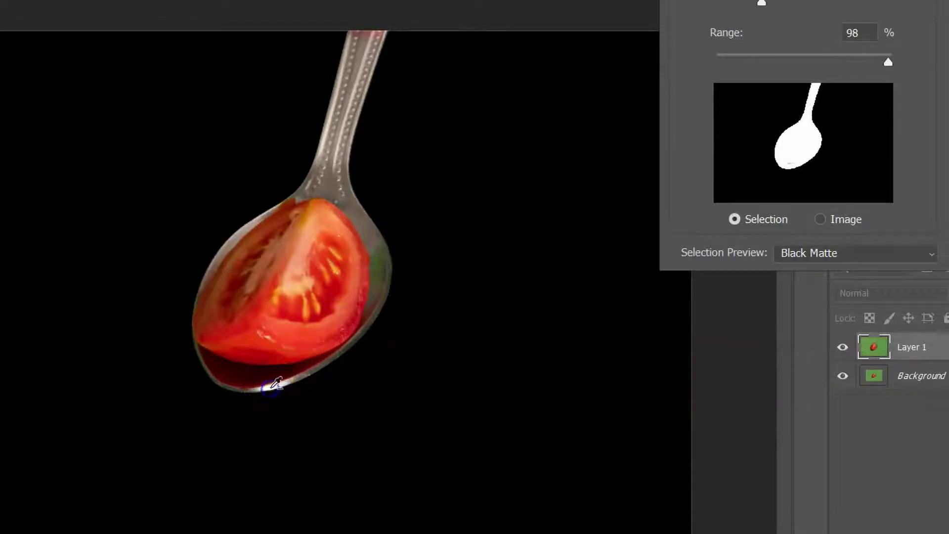
mouse_move(325, 346)
mouse_down()
mouse_move(277, 384)
mouse_move(399, 257)
mouse_move(383, 246)
mouse_up()
mouse_move(390, 171)
mouse_down()
mouse_move(392, 51)
mouse_move(377, 28)
mouse_move(358, 39)
mouse_move(328, 171)
mouse_move(297, 195)
mouse_move(386, 185)
mouse_move(333, 185)
mouse_move(339, 174)
mouse_up()
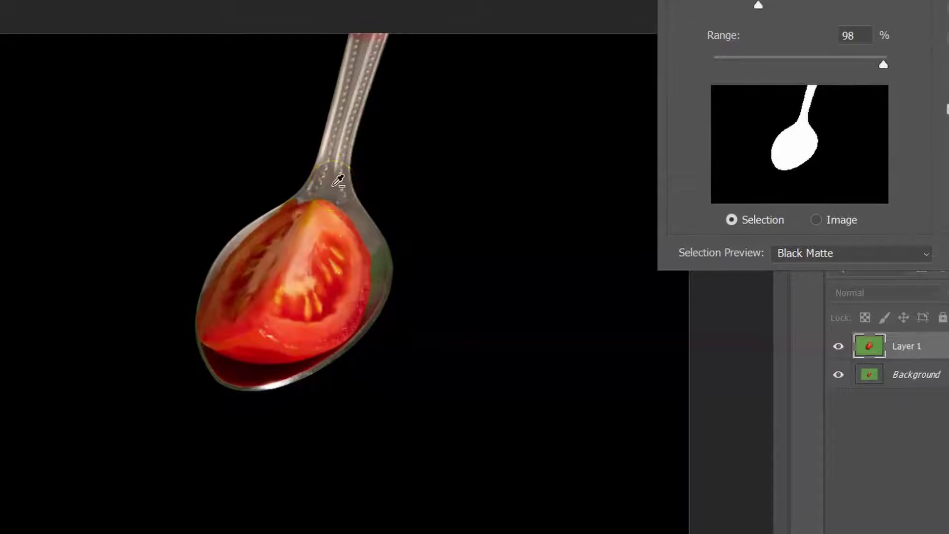
click(472, 202)
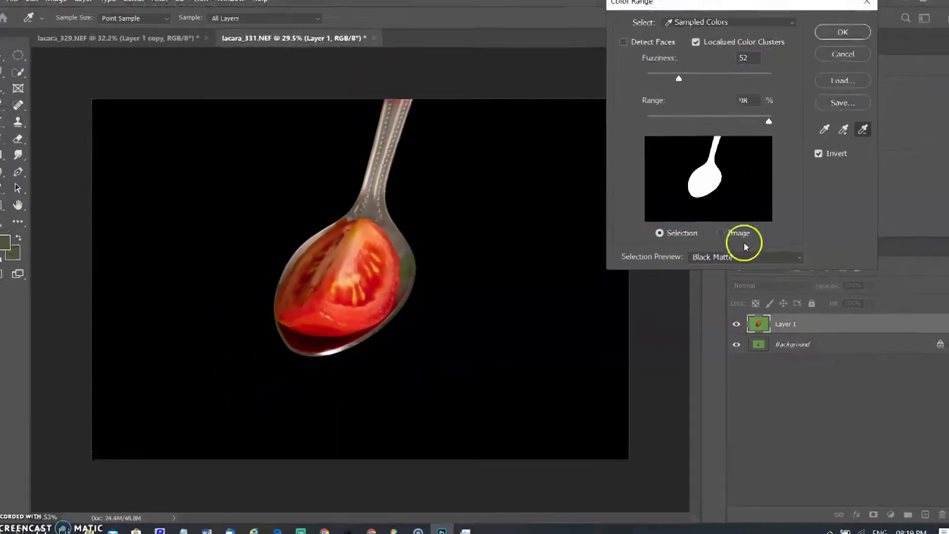
Invert the range at Fuzziness 52 and accept it to select the spoon.
click(807, 157)
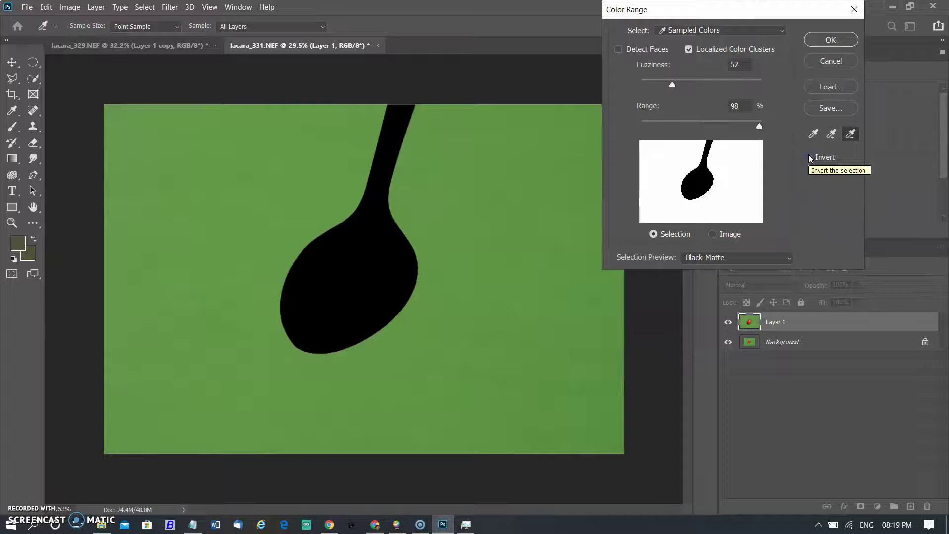
click(807, 157)
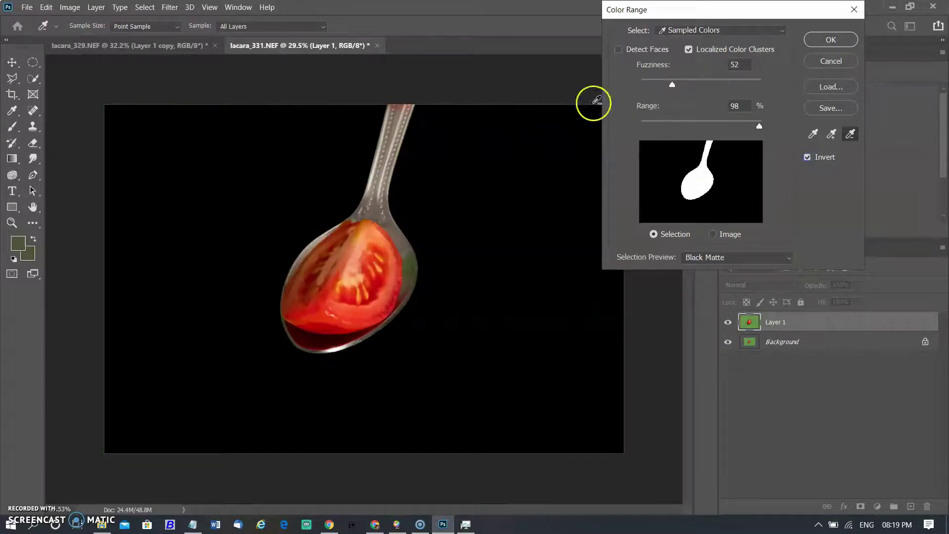
click(826, 44)
key(c)
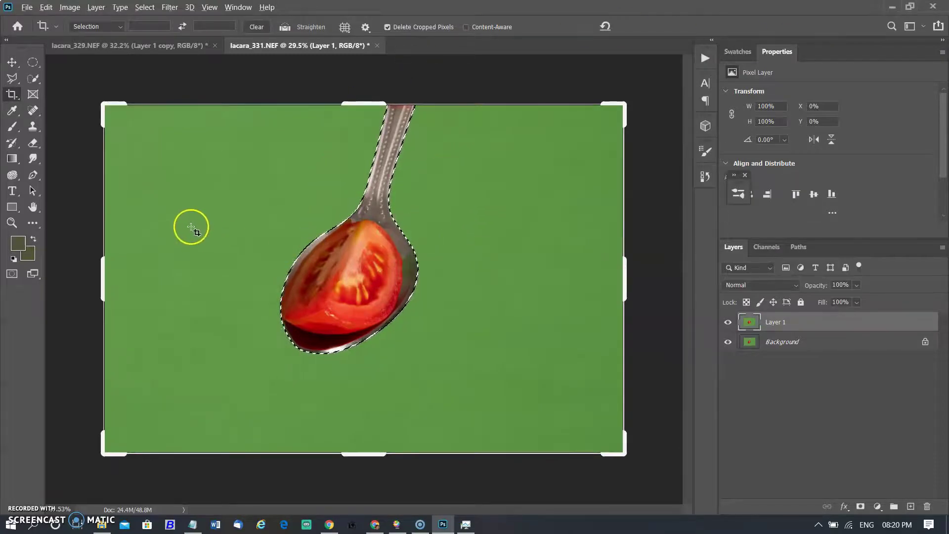
Toggle the Background layer's visibility and make Layer 1 the active layer.
scroll(193, 228, up, 2)
scroll(557, 132, up, 2)
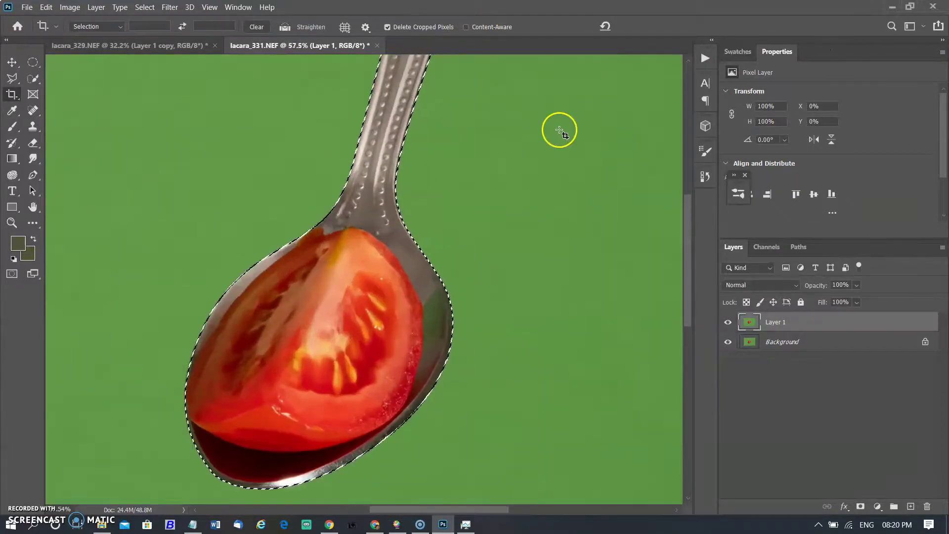
scroll(245, 97, up, 3)
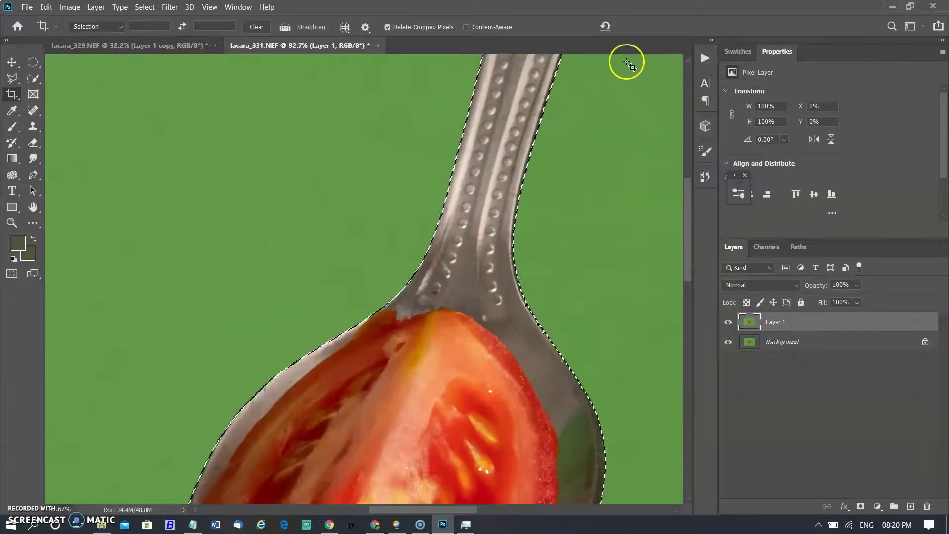
scroll(503, 101, up, 1)
scroll(373, 153, down, 5)
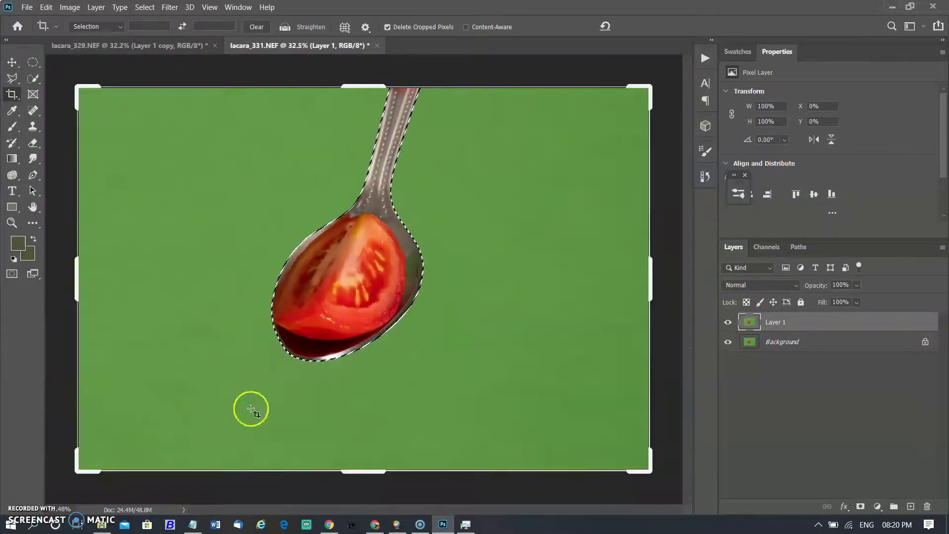
scroll(410, 341, down, 1)
scroll(398, 322, up, 1)
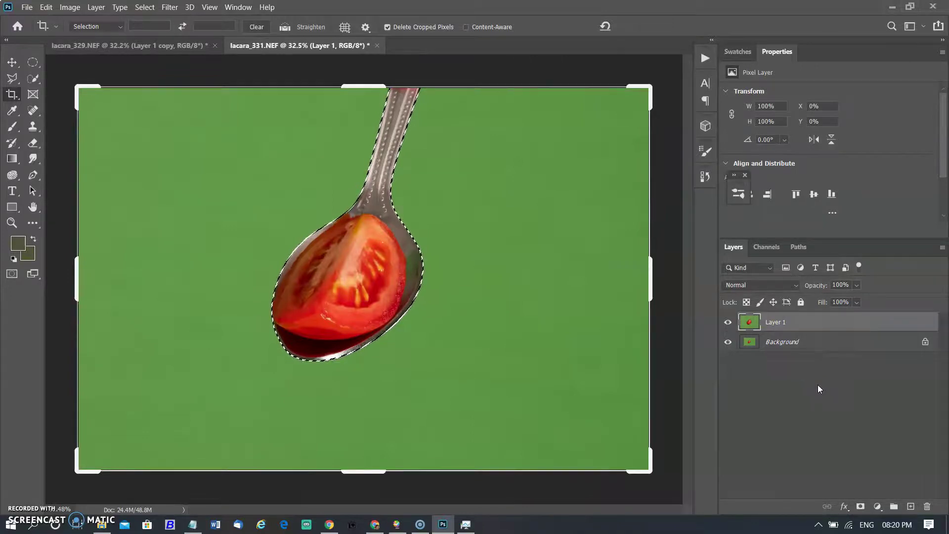
click(728, 342)
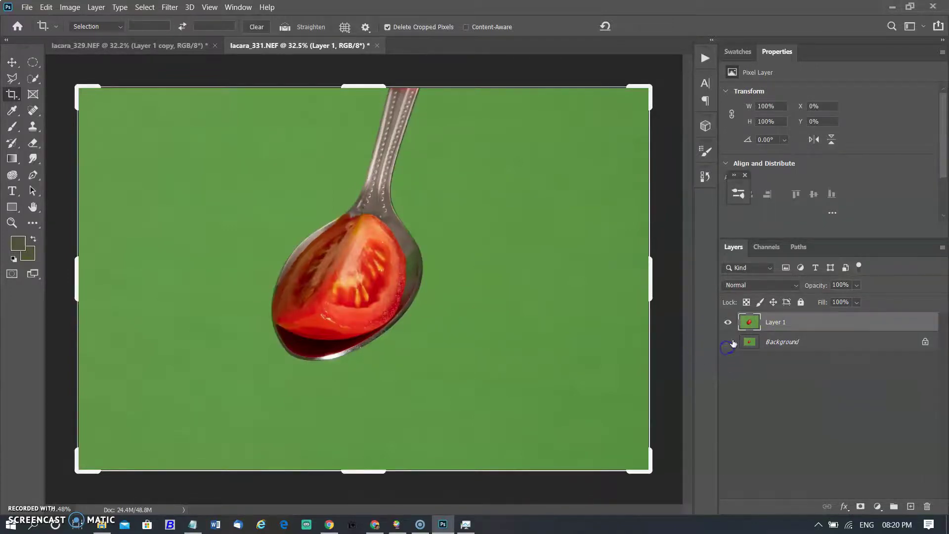
click(734, 348)
click(728, 342)
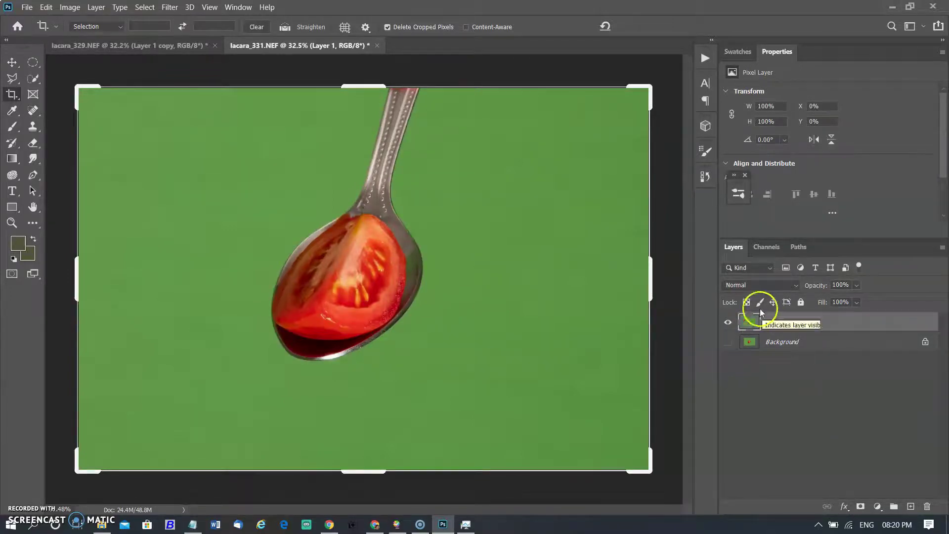
click(722, 417)
click(745, 321)
Revert History to the Color Range state and delete the green backdrop from Layer 1.
click(705, 177)
click(640, 198)
click(639, 207)
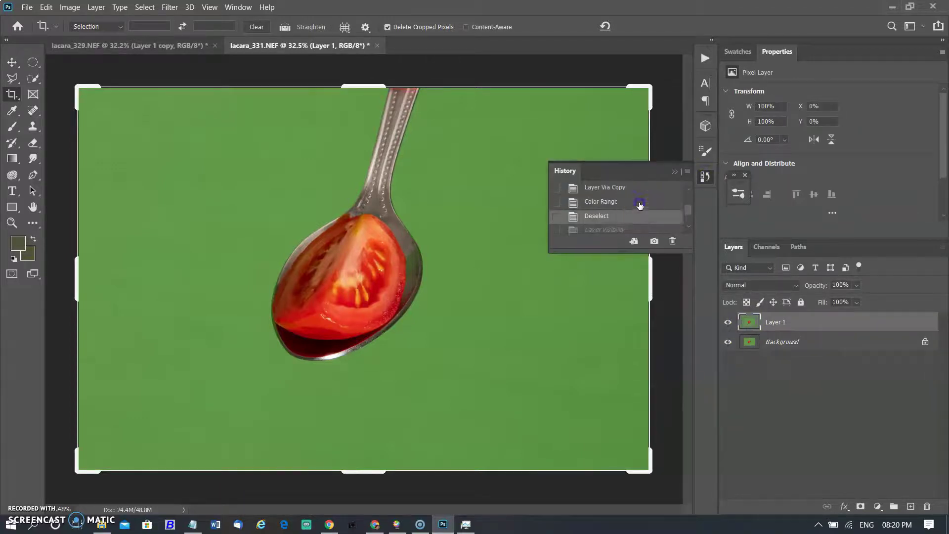
click(638, 204)
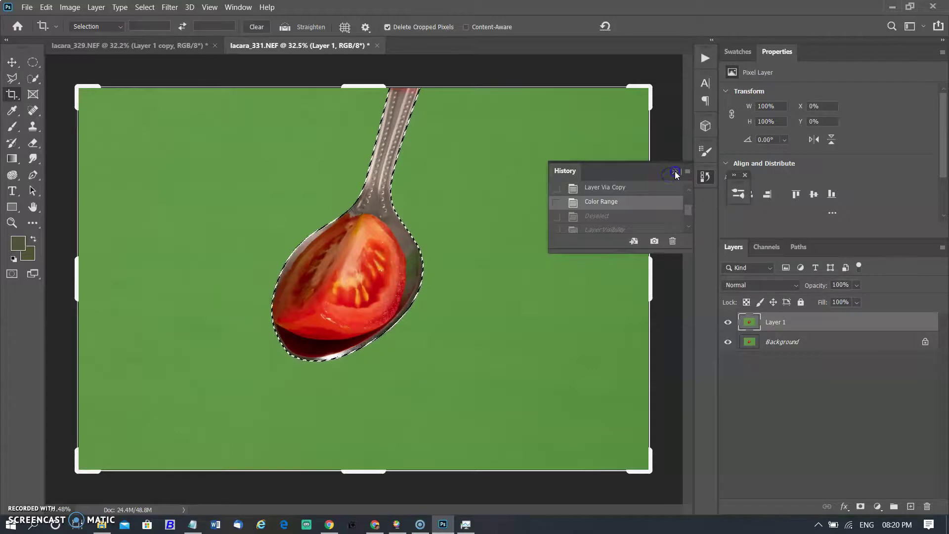
click(675, 172)
key(Delete)
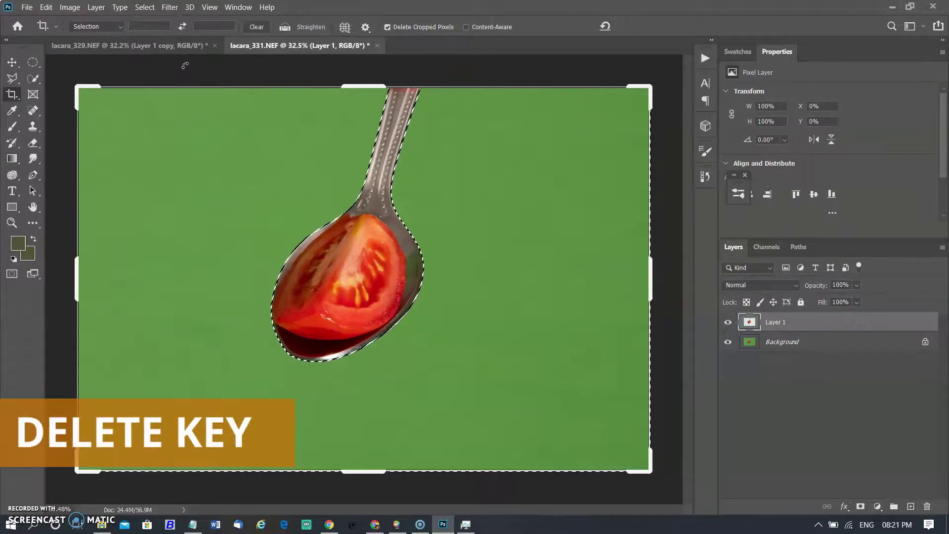
Turn off the Background layer so Layer 1's spoon and tomato show on transparency.
click(727, 342)
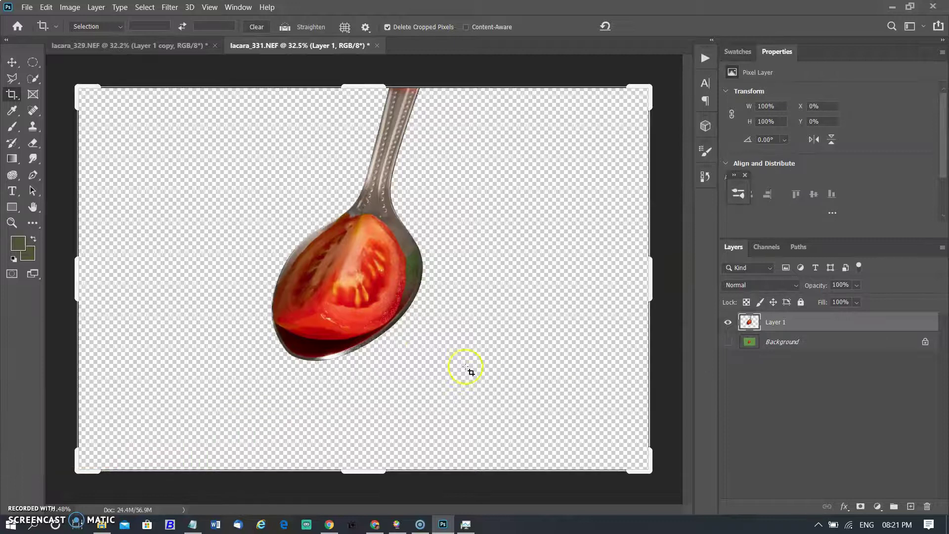
scroll(403, 363, up, 3)
scroll(403, 363, up, 3)
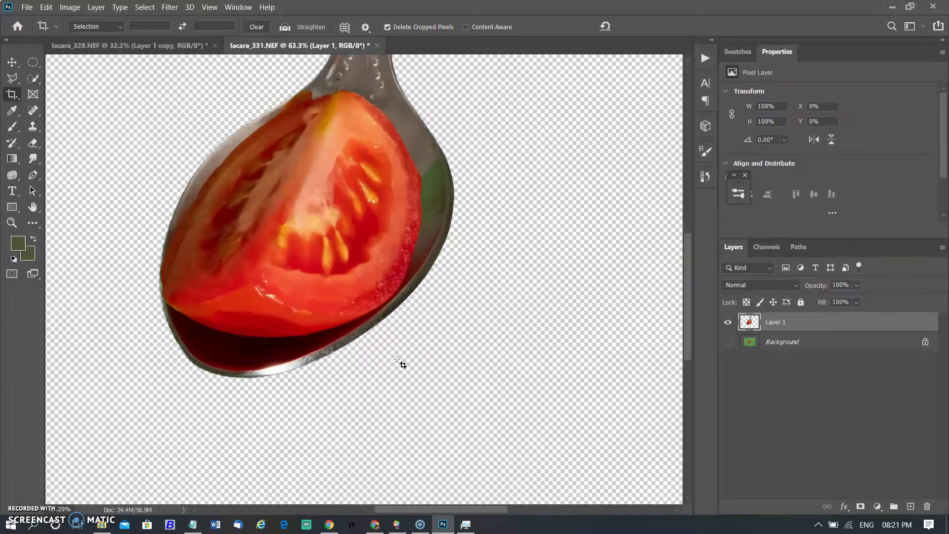
scroll(402, 364, down, 4)
scroll(403, 364, up, 2)
scroll(402, 365, down, 3)
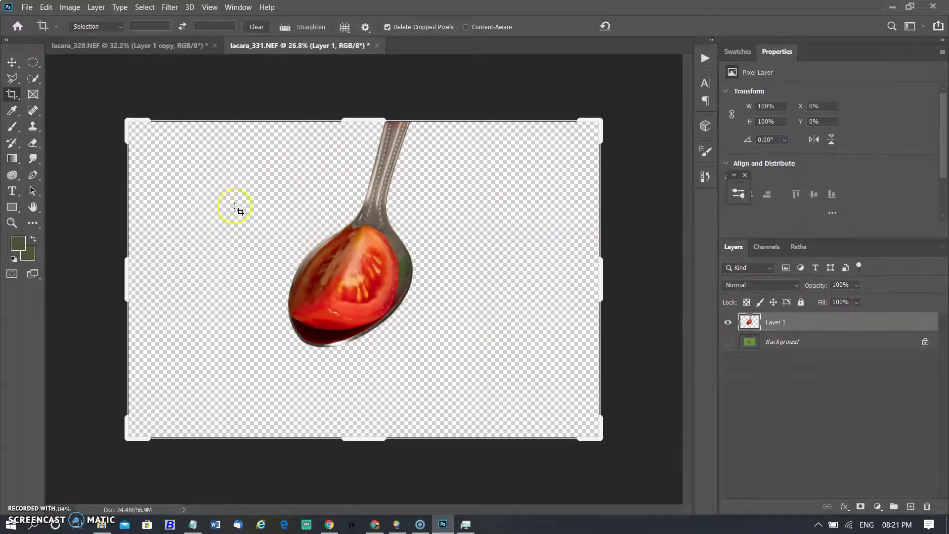
click(12, 63)
Try moving the spoon layer with Free Transform, then cancel to restore its position.
key(ctrl+t)
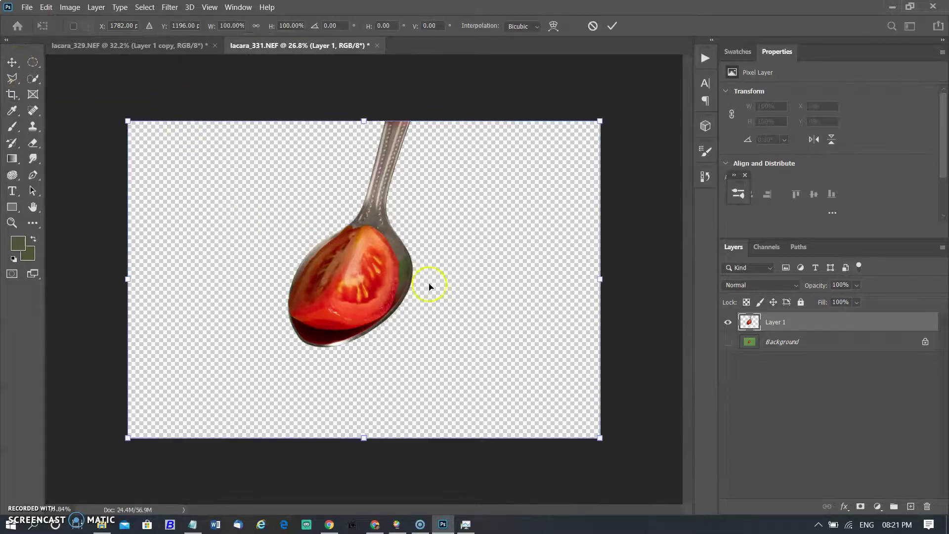
drag(390, 259, 406, 287)
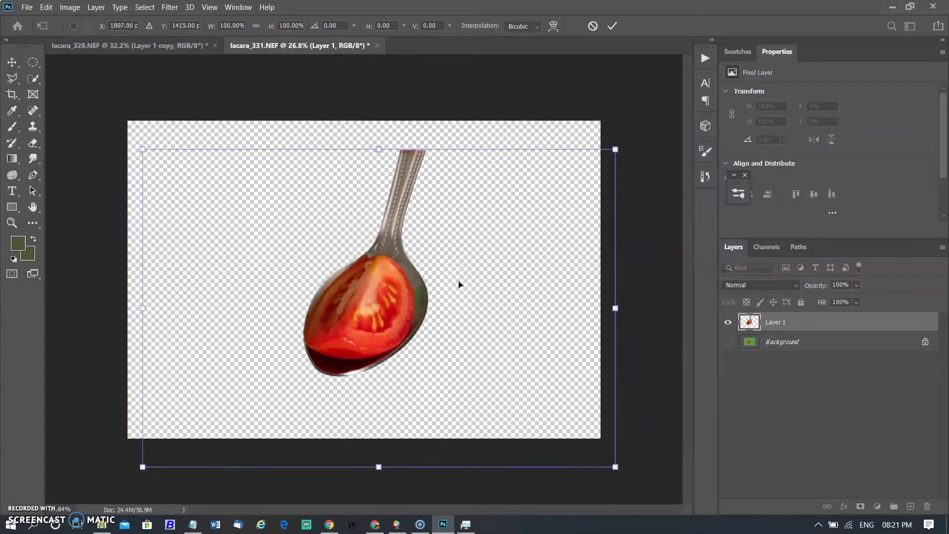
click(593, 25)
key(c)
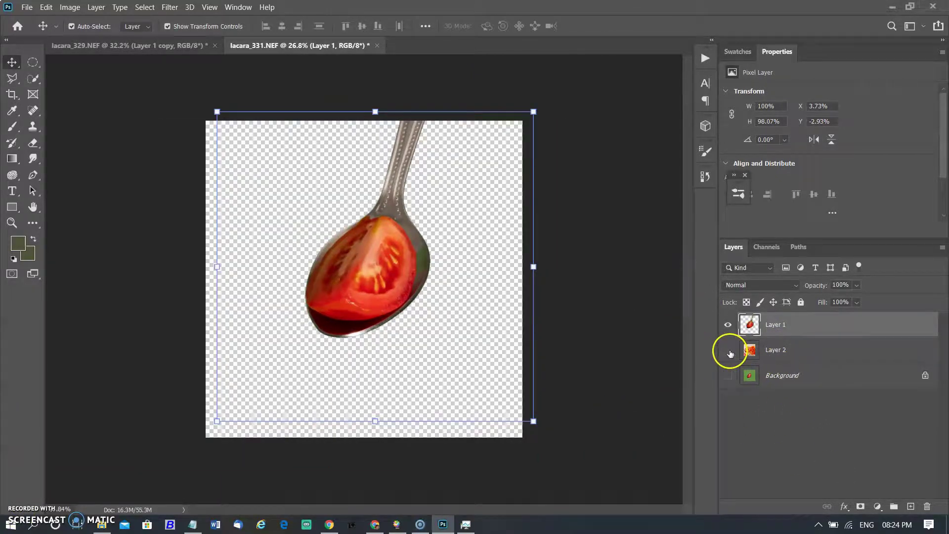
Show the pasta bowl layer, then scale the spoon to about 78% and rotate it 26°.
click(727, 350)
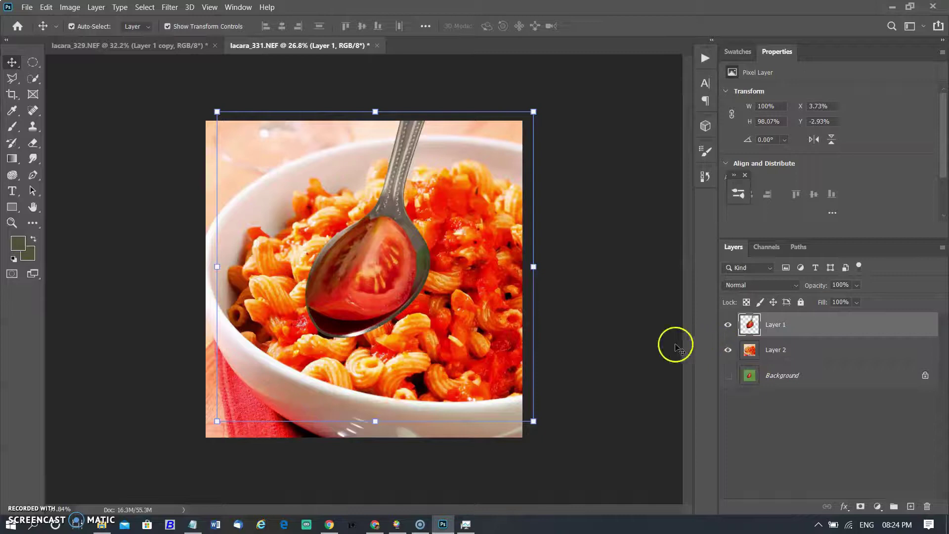
key(ctrl)
key(ctrl+t)
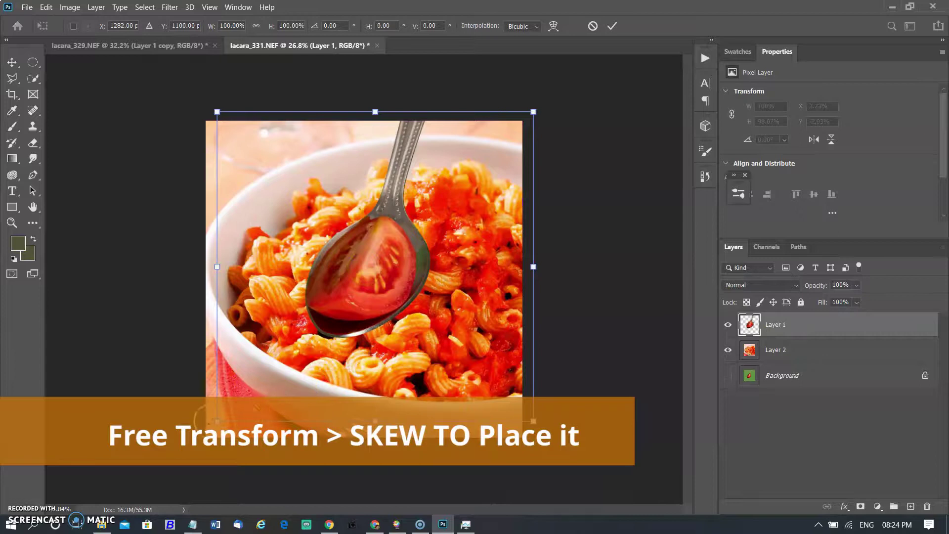
drag(217, 420, 288, 352)
drag(584, 365, 520, 453)
Skew the spoon's top and bottom edges to tilt it over the pasta.
right_click(428, 193)
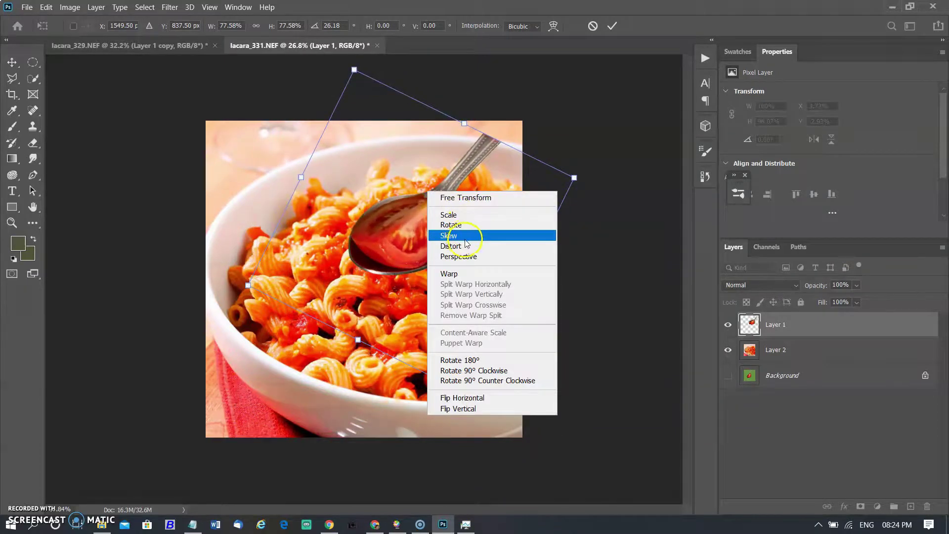
click(465, 237)
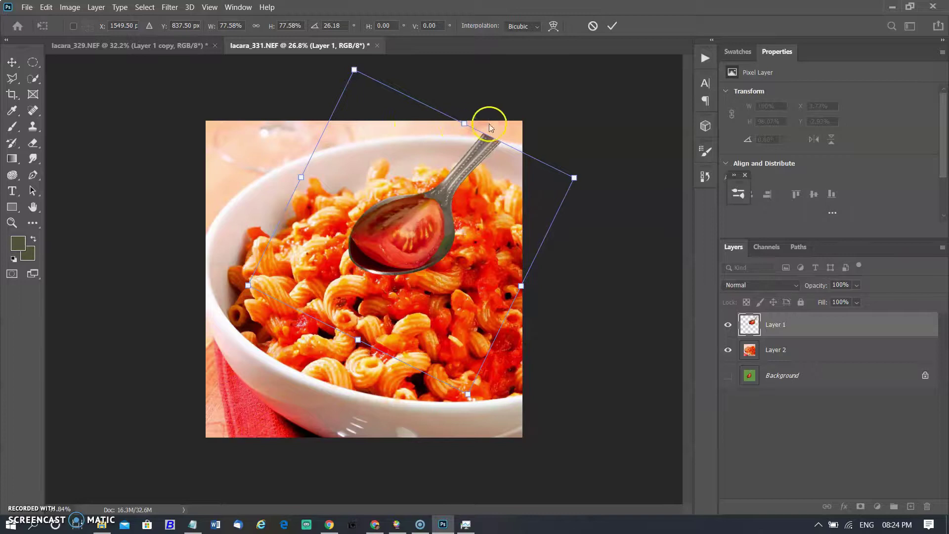
drag(464, 121, 484, 169)
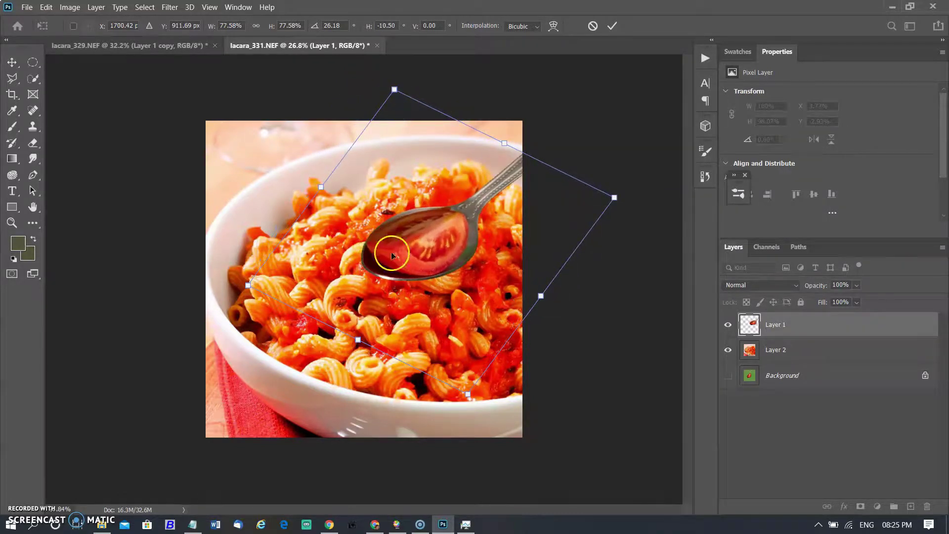
mouse_move(357, 340)
mouse_down()
mouse_move(333, 332)
mouse_move(352, 335)
mouse_up()
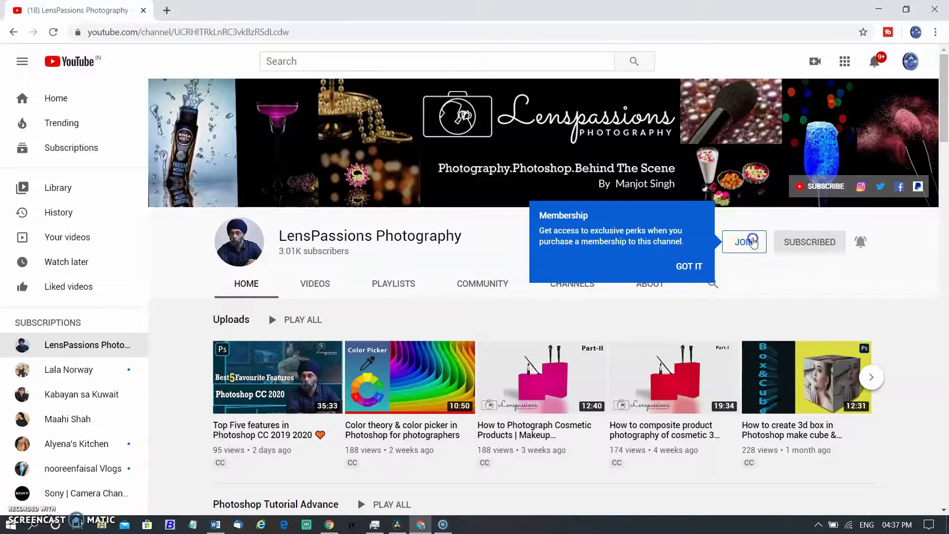
Open the 'Top Five features in Photoshop CC 2019 2020' video and bring up The LP Loyalty Club membership offer.
click(745, 241)
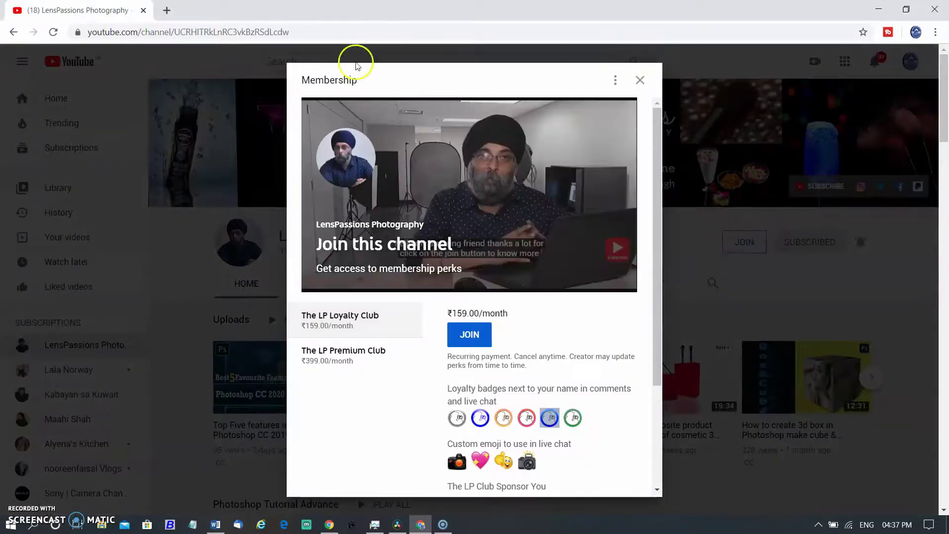
click(402, 243)
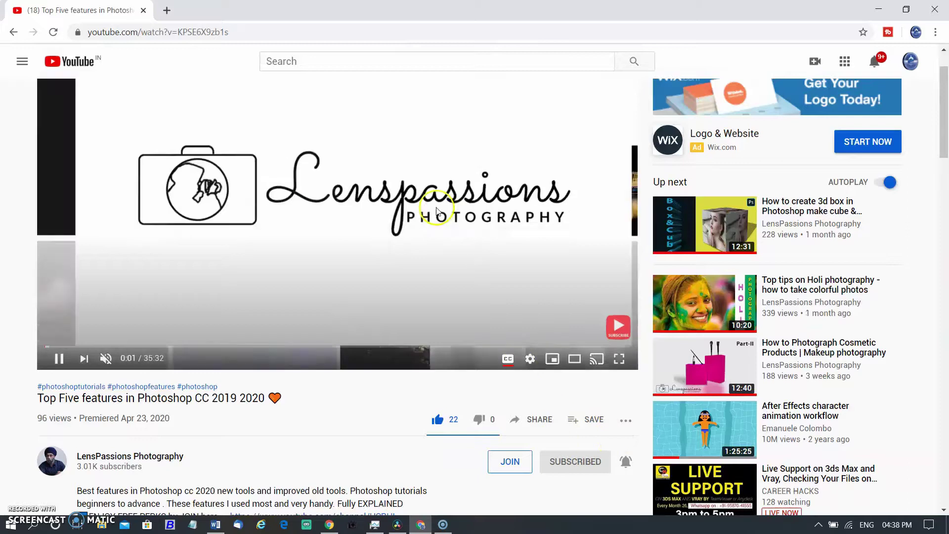
scroll(428, 222, down, 4)
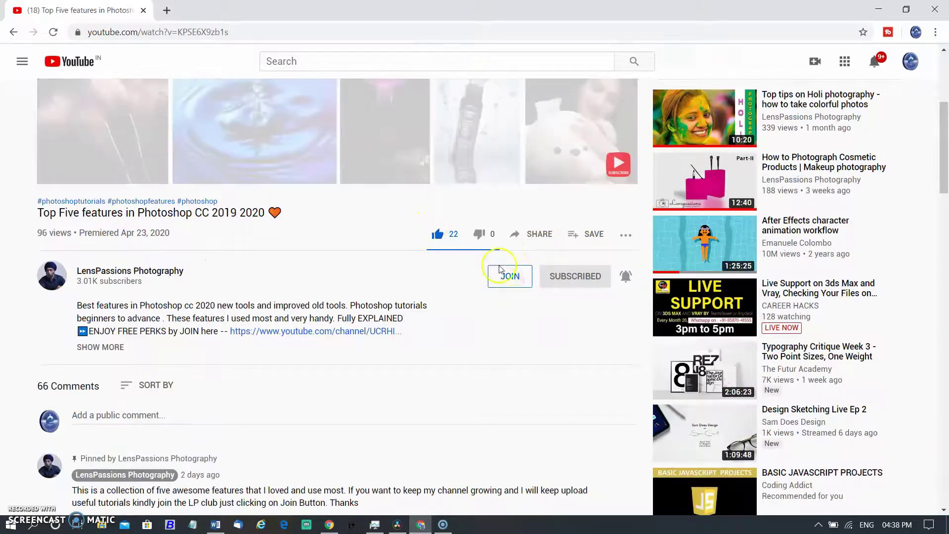
click(508, 275)
click(344, 305)
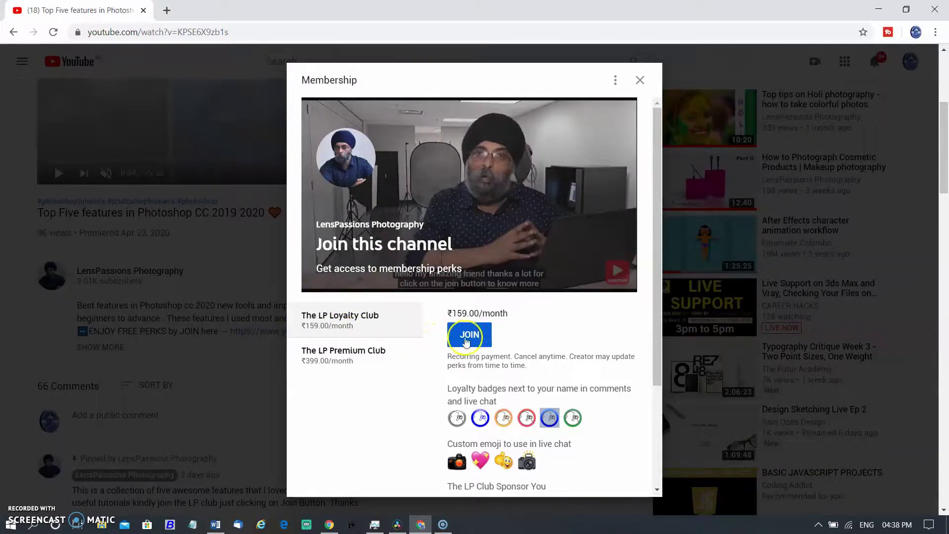